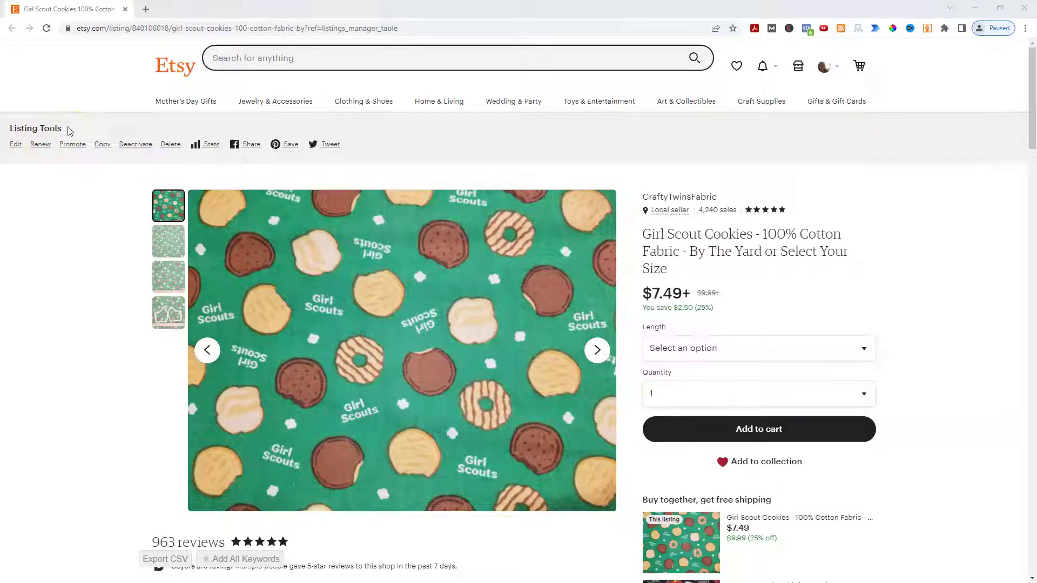
Open the Girl Scout Cookies fabric listing's stats and scroll down to its search terms, topped by 'girl scout fabric'.
{"action": "left_click", "coordinate": [212, 146]}
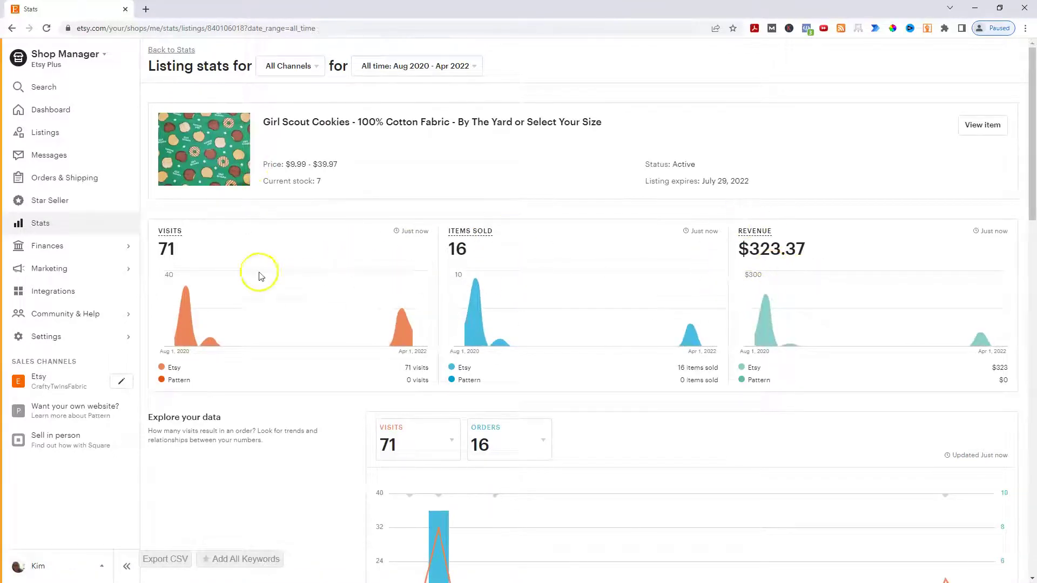
{"action": "scroll", "coordinate": [211, 269], "scroll_direction": "down", "scroll_amount": 1}
{"action": "scroll", "coordinate": [211, 270], "scroll_direction": "up", "scroll_amount": 1}
{"action": "scroll", "coordinate": [361, 240], "scroll_direction": "down", "scroll_amount": 5}
{"action": "scroll", "coordinate": [360, 239], "scroll_direction": "down", "scroll_amount": 9}
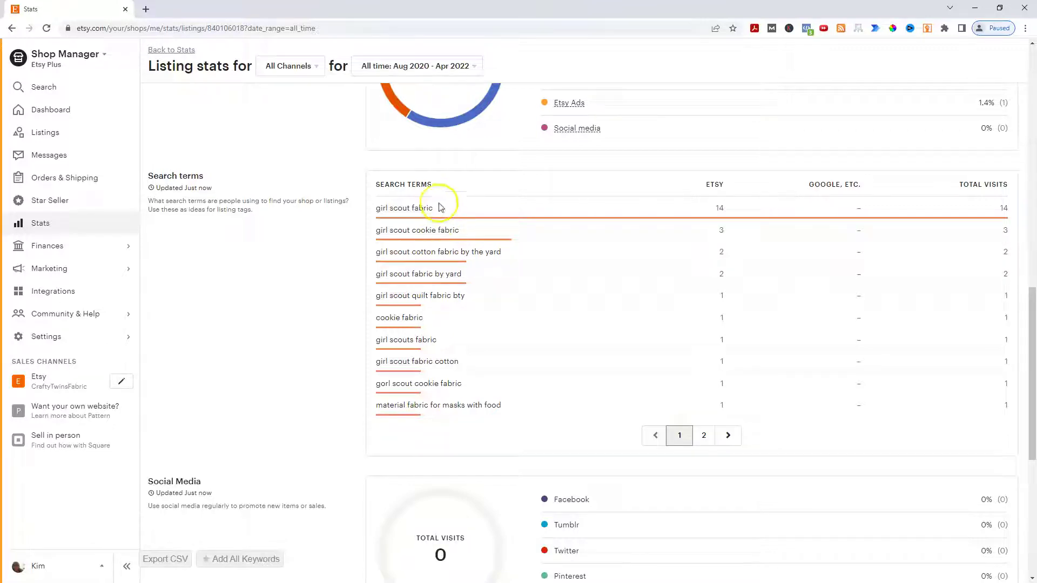
Check the second page of Girl Scout search terms, then open the Snoopy fabric listing's stats.
{"action": "left_click", "coordinate": [728, 435]}
{"action": "left_click", "coordinate": [676, 391]}
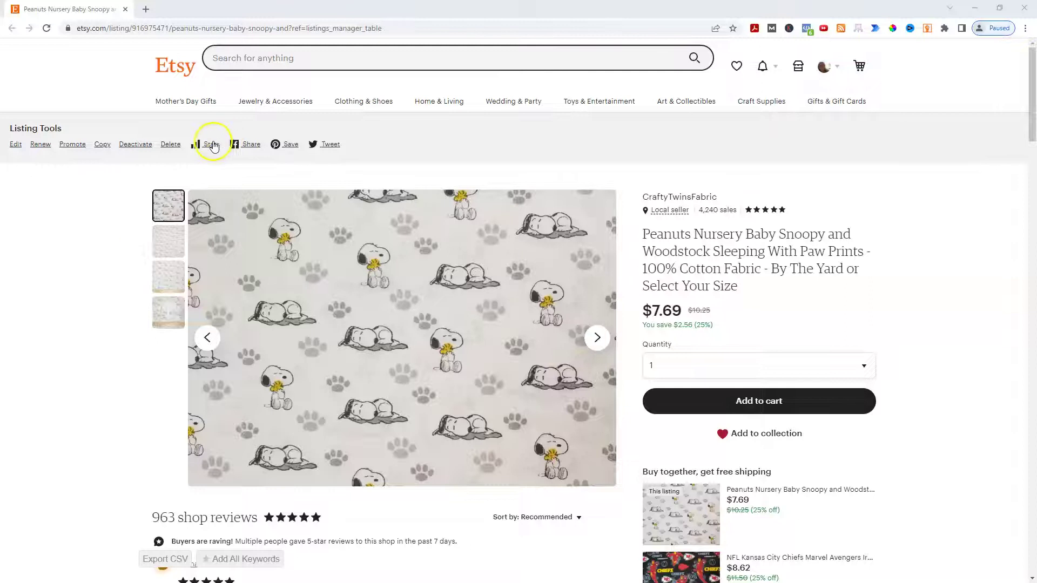
{"action": "left_click", "coordinate": [213, 145]}
Scroll to the Snoopy listing's search terms, led by 'snoopy nursery' with 40 of 637 visits.
{"action": "scroll", "coordinate": [239, 328], "scroll_direction": "down", "scroll_amount": 4}
{"action": "scroll", "coordinate": [240, 328], "scroll_direction": "up", "scroll_amount": 4}
{"action": "scroll", "coordinate": [237, 327], "scroll_direction": "down", "scroll_amount": 9}
{"action": "scroll", "coordinate": [240, 327], "scroll_direction": "down", "scroll_amount": 6}
{"action": "scroll", "coordinate": [239, 327], "scroll_direction": "up", "scroll_amount": 1}
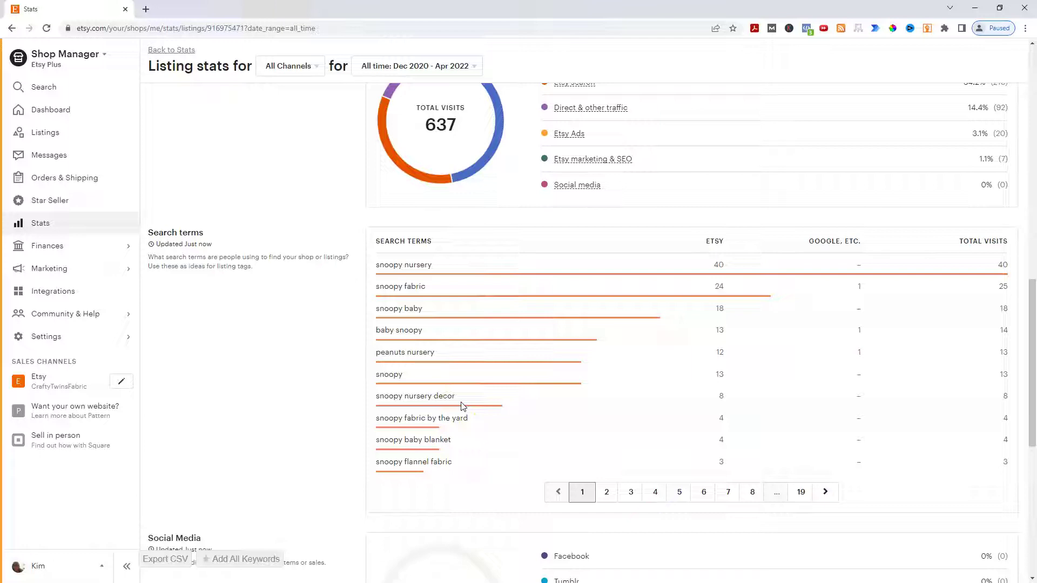
{"action": "scroll", "coordinate": [257, 323], "scroll_direction": "up", "scroll_amount": 15}
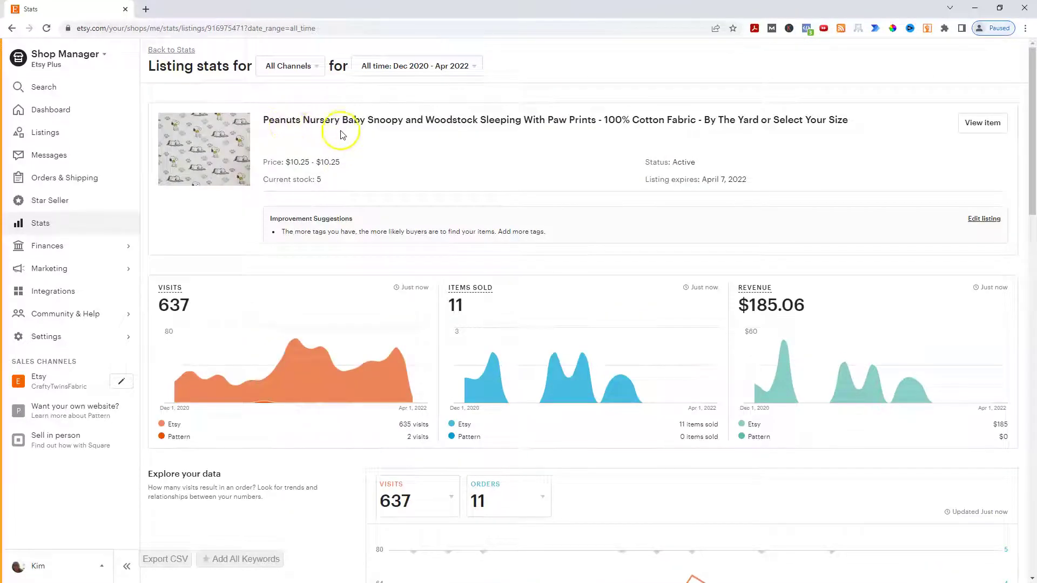
{"action": "scroll", "coordinate": [340, 135], "scroll_direction": "down", "scroll_amount": 10}
{"action": "scroll", "coordinate": [335, 142], "scroll_direction": "down", "scroll_amount": 6}
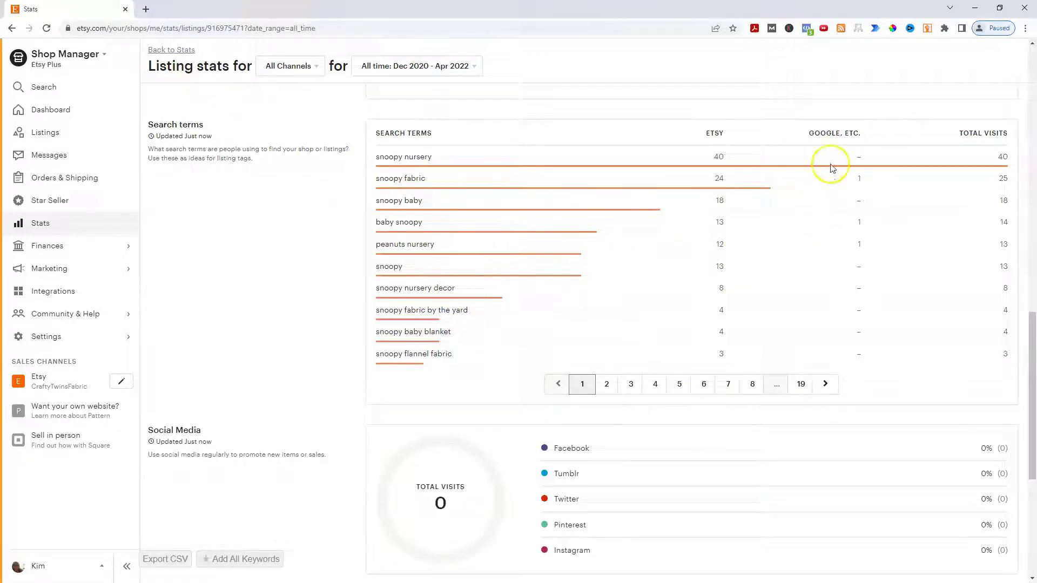
Page through the Snoopy search terms to page 18, showing one-visit terms like 'crib bedding snoopy'.
{"action": "left_click", "coordinate": [606, 384]}
{"action": "left_click", "coordinate": [799, 384]}
{"action": "left_click", "coordinate": [782, 233]}
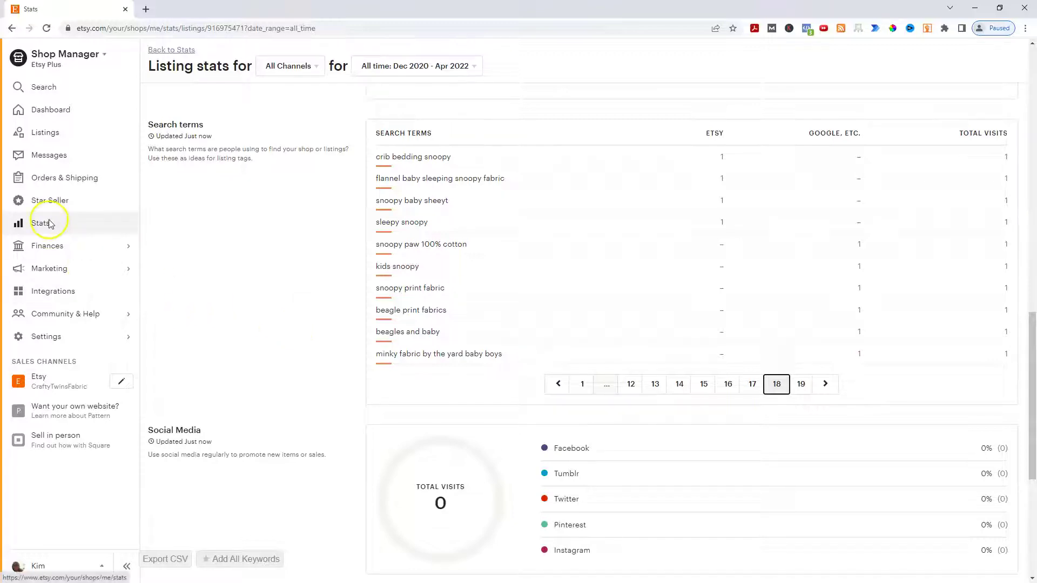
Open the shop-wide Stats overview and scroll down to its listings table.
{"action": "left_click", "coordinate": [42, 225]}
{"action": "scroll", "coordinate": [433, 272], "scroll_direction": "down", "scroll_amount": 5}
{"action": "scroll", "coordinate": [433, 281], "scroll_direction": "down", "scroll_amount": 4}
{"action": "left_click", "coordinate": [296, 262]}
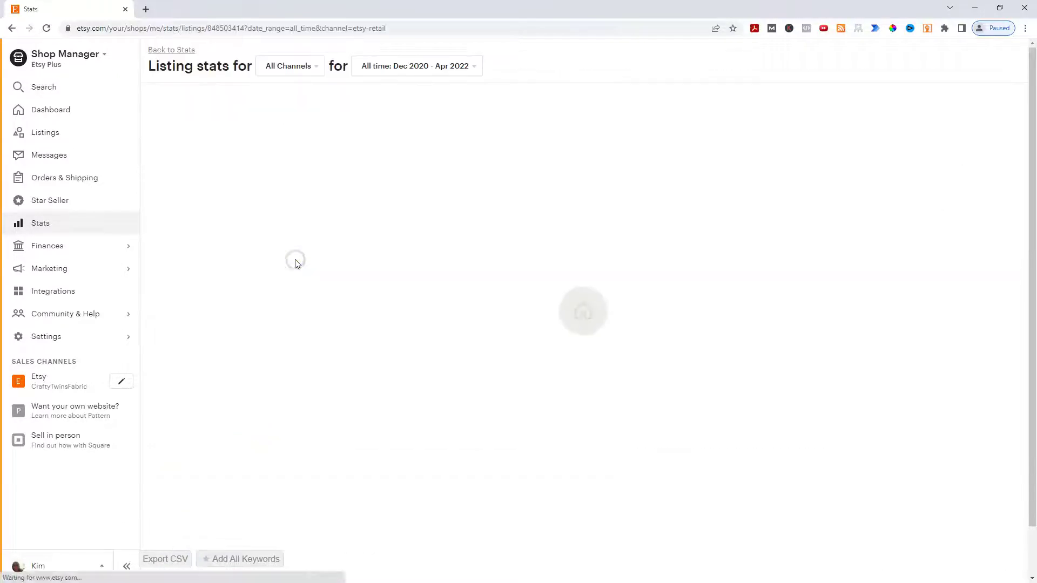
{"action": "left_click", "coordinate": [59, 234]}
{"action": "scroll", "coordinate": [630, 391], "scroll_direction": "down", "scroll_amount": 8}
{"action": "left_click", "coordinate": [319, 370]}
{"action": "scroll", "coordinate": [409, 160], "scroll_direction": "down", "scroll_amount": 3}
{"action": "scroll", "coordinate": [296, 289], "scroll_direction": "down", "scroll_amount": 6}
{"action": "scroll", "coordinate": [279, 282], "scroll_direction": "down", "scroll_amount": 6}
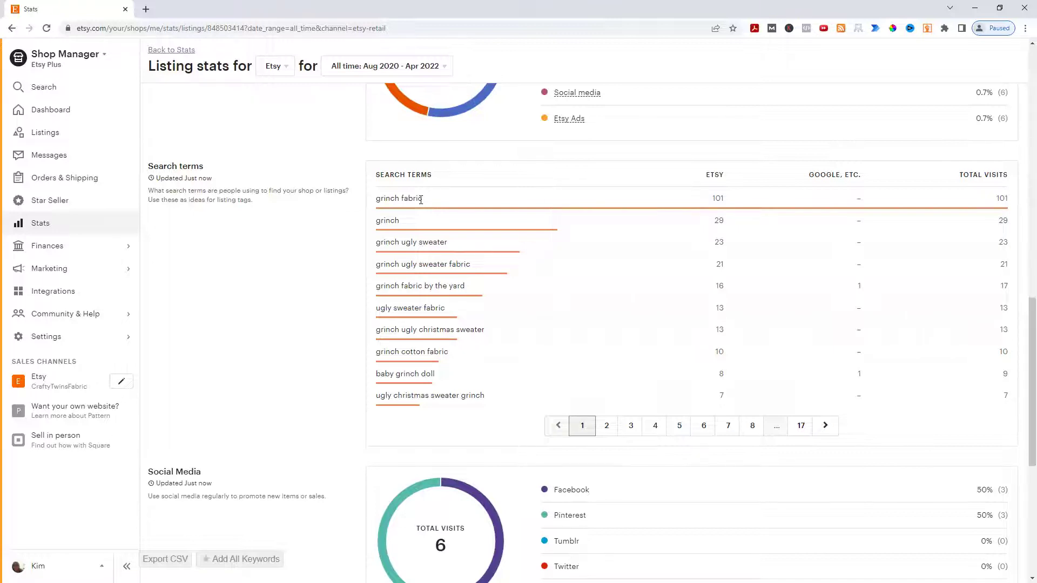
{"action": "scroll", "coordinate": [345, 280], "scroll_direction": "down", "scroll_amount": 6}
{"action": "scroll", "coordinate": [345, 280], "scroll_direction": "down", "scroll_amount": 1}
{"action": "scroll", "coordinate": [290, 327], "scroll_direction": "up", "scroll_amount": 6}
{"action": "scroll", "coordinate": [289, 330], "scroll_direction": "up", "scroll_amount": 7}
{"action": "scroll", "coordinate": [285, 332], "scroll_direction": "up", "scroll_amount": 3}
{"action": "scroll", "coordinate": [285, 332], "scroll_direction": "up", "scroll_amount": 1}
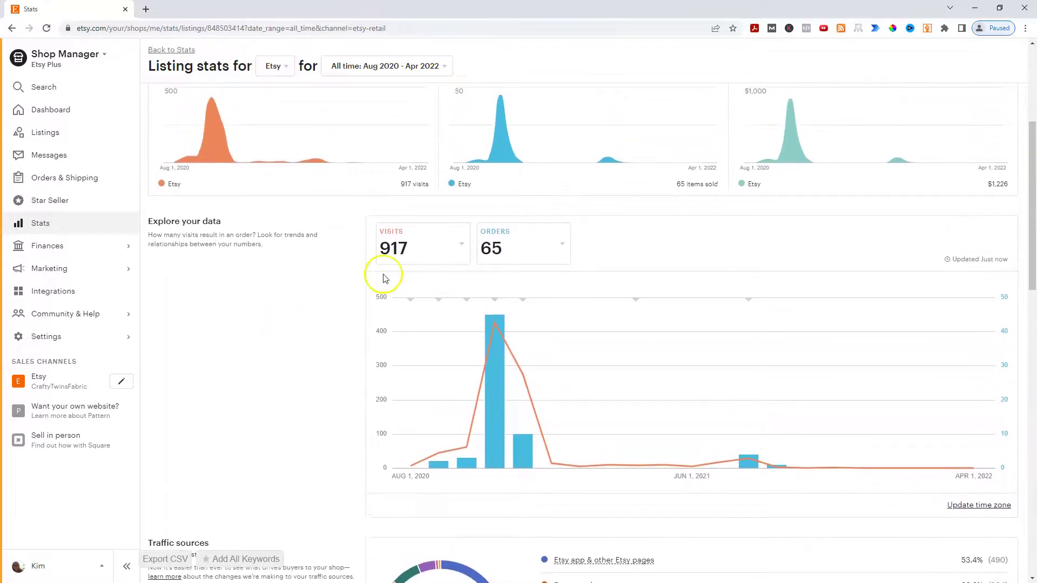
{"action": "left_click", "coordinate": [558, 247]}
{"action": "left_click", "coordinate": [546, 241]}
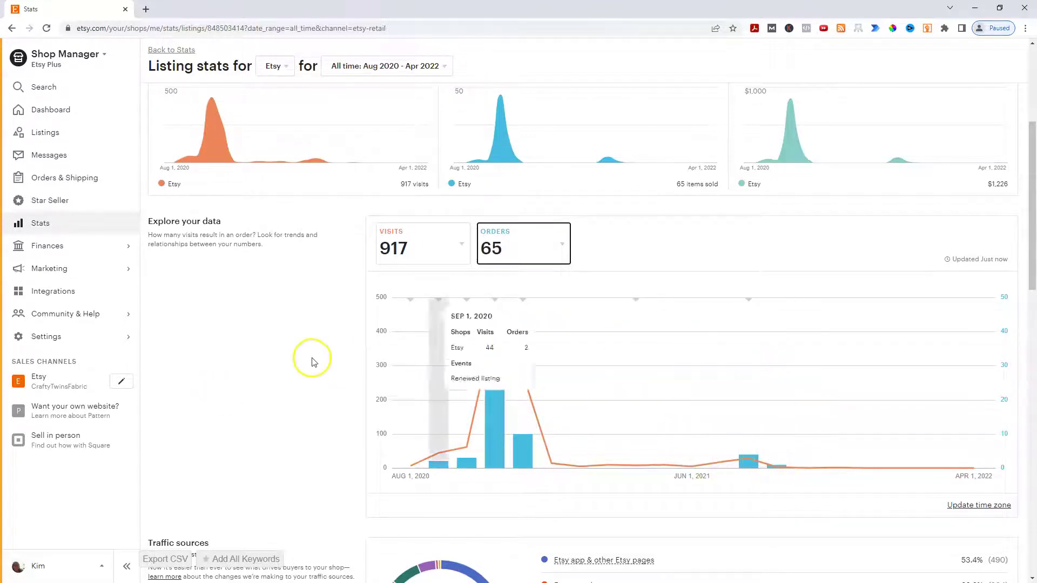
{"action": "scroll", "coordinate": [313, 362], "scroll_direction": "up", "scroll_amount": 5}
{"action": "scroll", "coordinate": [297, 414], "scroll_direction": "down", "scroll_amount": 3}
{"action": "scroll", "coordinate": [250, 377], "scroll_direction": "up", "scroll_amount": 1}
{"action": "scroll", "coordinate": [253, 380], "scroll_direction": "down", "scroll_amount": 5}
{"action": "scroll", "coordinate": [254, 381], "scroll_direction": "down", "scroll_amount": 5}
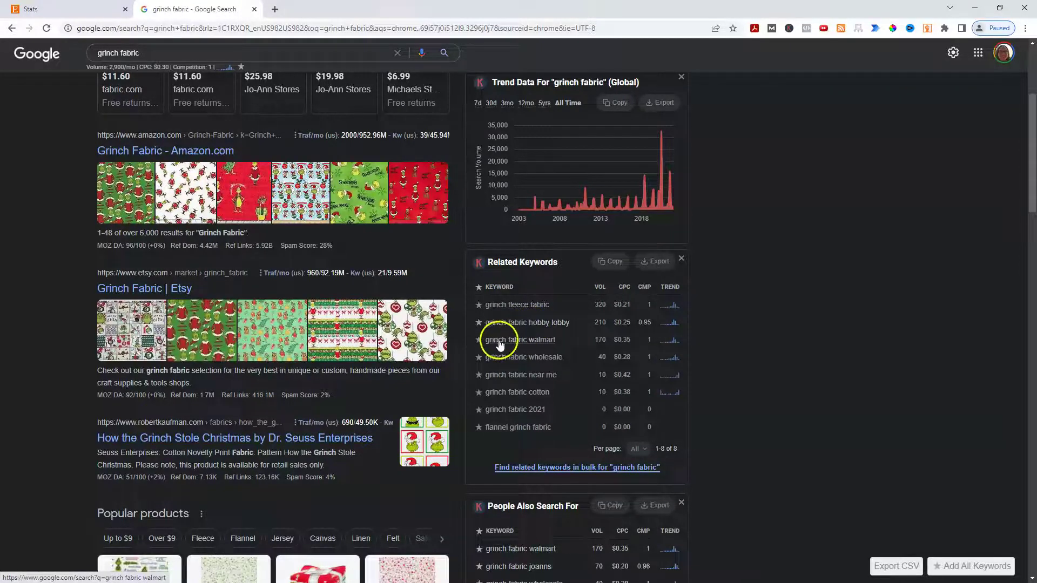
Review the 'grinch fabric' related keywords, e.g. 'grinch fleece fabric' (320) and 'grinch fabric panel' (210).
{"action": "left_click", "coordinate": [538, 363]}
{"action": "scroll", "coordinate": [539, 363], "scroll_direction": "down", "scroll_amount": 2}
{"action": "left_click", "coordinate": [516, 253]}
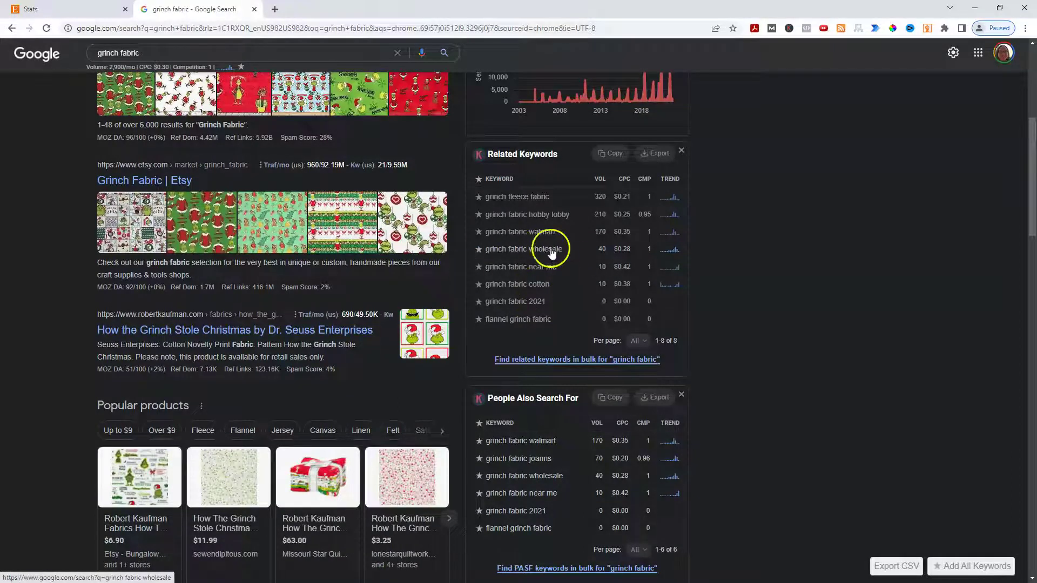
{"action": "scroll", "coordinate": [562, 295], "scroll_direction": "down", "scroll_amount": 2}
{"action": "scroll", "coordinate": [524, 366], "scroll_direction": "down", "scroll_amount": 2}
{"action": "scroll", "coordinate": [514, 253], "scroll_direction": "down", "scroll_amount": 5}
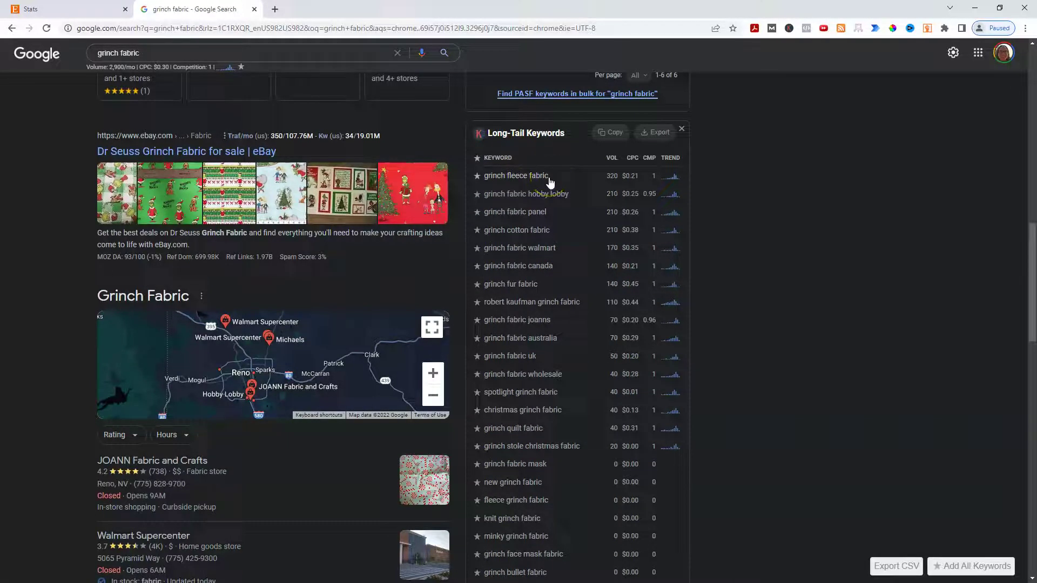
Read the full 25-entry 'grinch fabric' long-tail keyword list down to 'grinch cotton fabric canada'.
{"action": "left_click", "coordinate": [537, 229]}
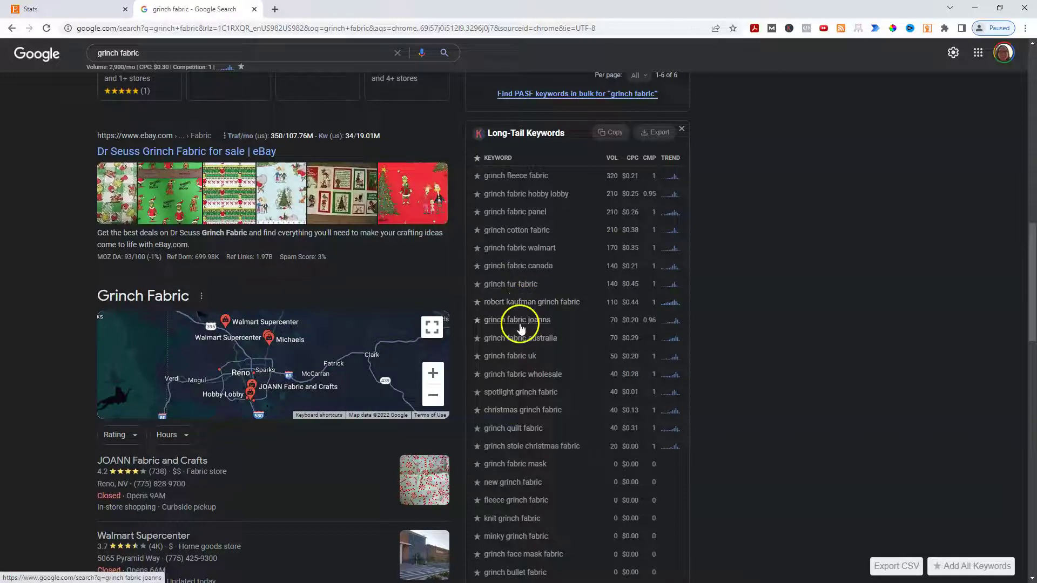
{"action": "scroll", "coordinate": [518, 367], "scroll_direction": "down", "scroll_amount": 2}
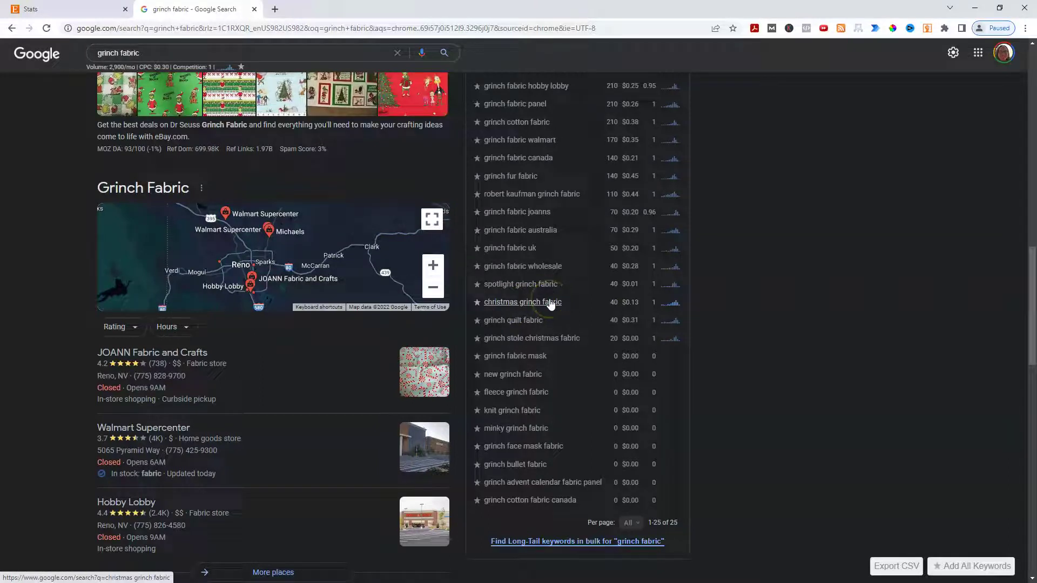
Back in Etsy, page the Grinch listing's search terms to page 3 of 17.
{"action": "key", "text": "ctrl+shift+Tab"}
{"action": "scroll", "coordinate": [491, 396], "scroll_direction": "down", "scroll_amount": 3}
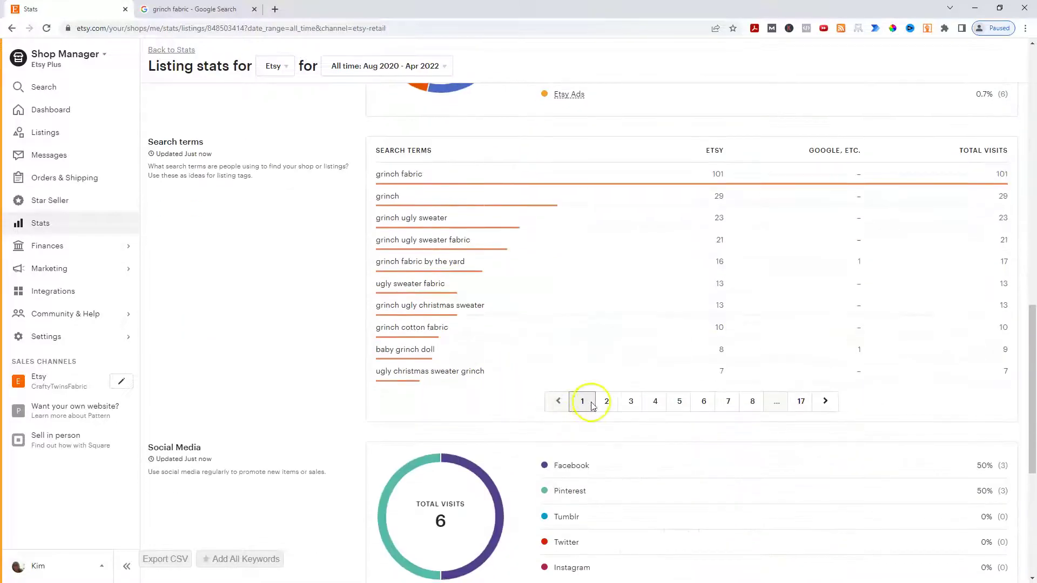
{"action": "left_click", "coordinate": [607, 403]}
{"action": "left_click", "coordinate": [630, 402]}
{"action": "left_click", "coordinate": [435, 330]}
{"action": "left_click", "coordinate": [162, 9]}
{"action": "key", "text": "ctrl+shift+Tab"}
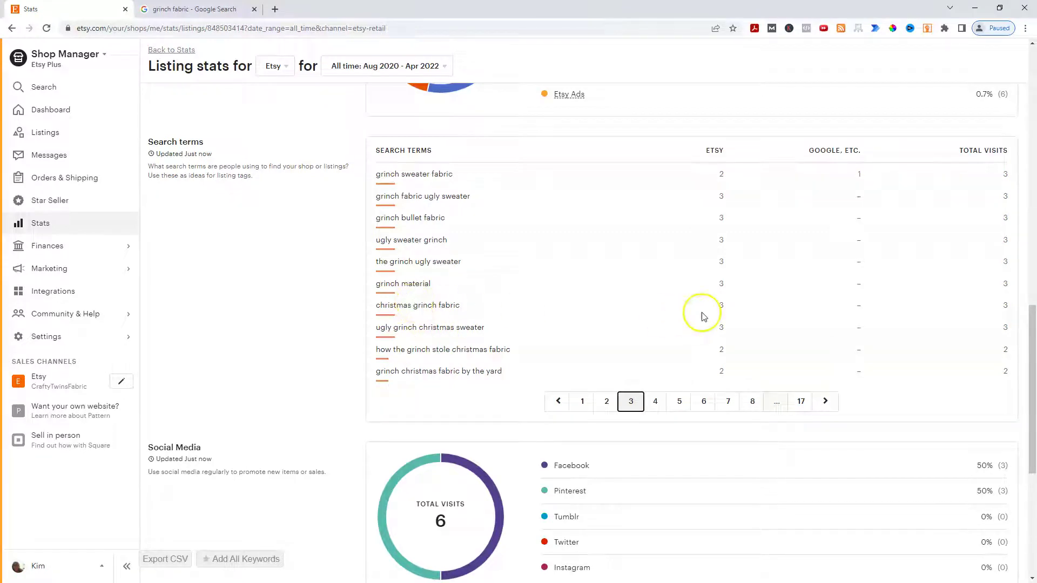